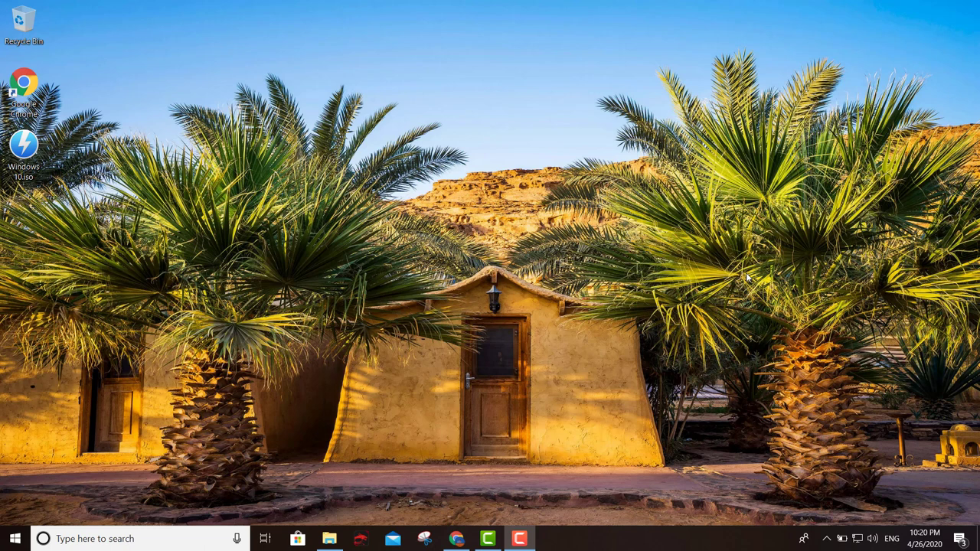
Switch to Chrome and examine the Rufus 3.10 download links and usage notes on rufus.ie.
left_click(457, 538)
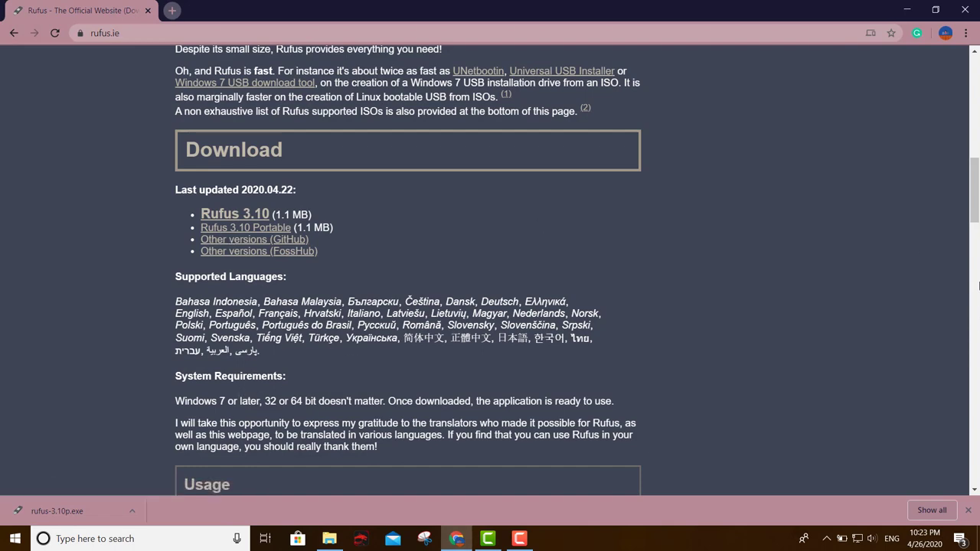
mouse_move(977, 209)
left_mouse_down()
mouse_move(978, 123)
mouse_move(978, 204)
left_mouse_up()
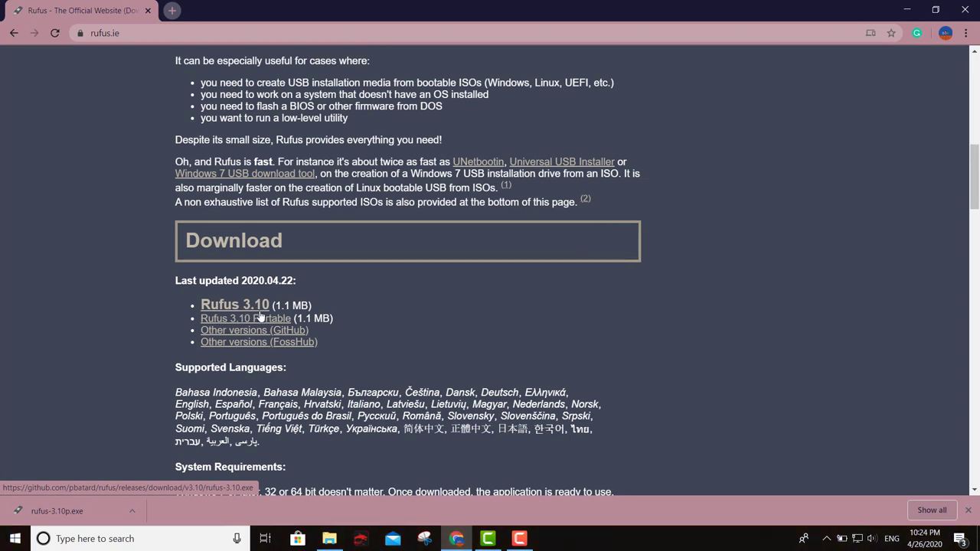
left_click(979, 217)
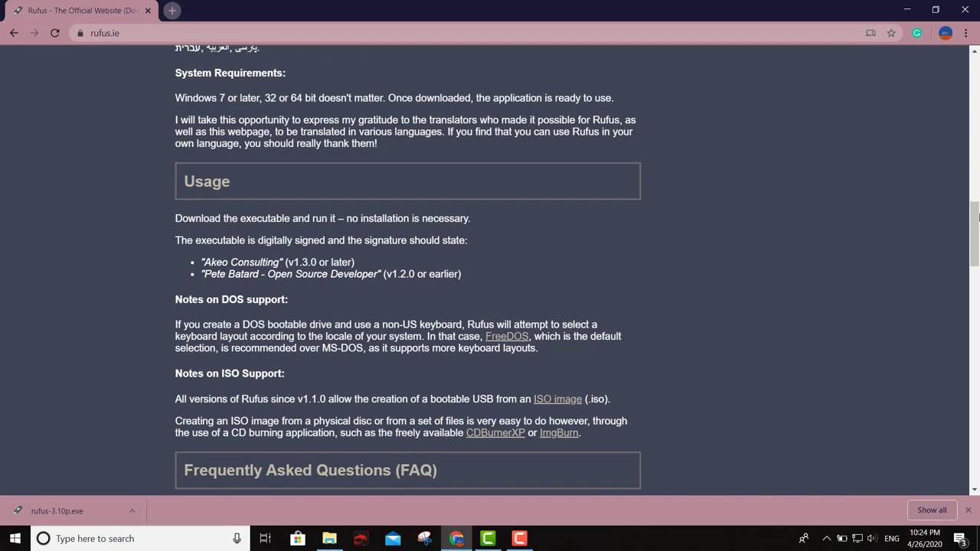
scroll(306, 230, "up", 3)
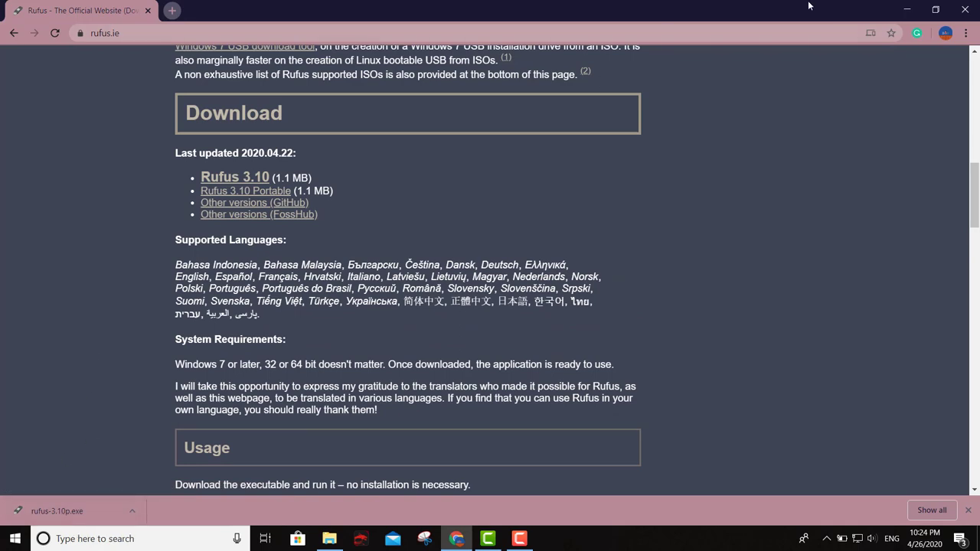
left_click(907, 10)
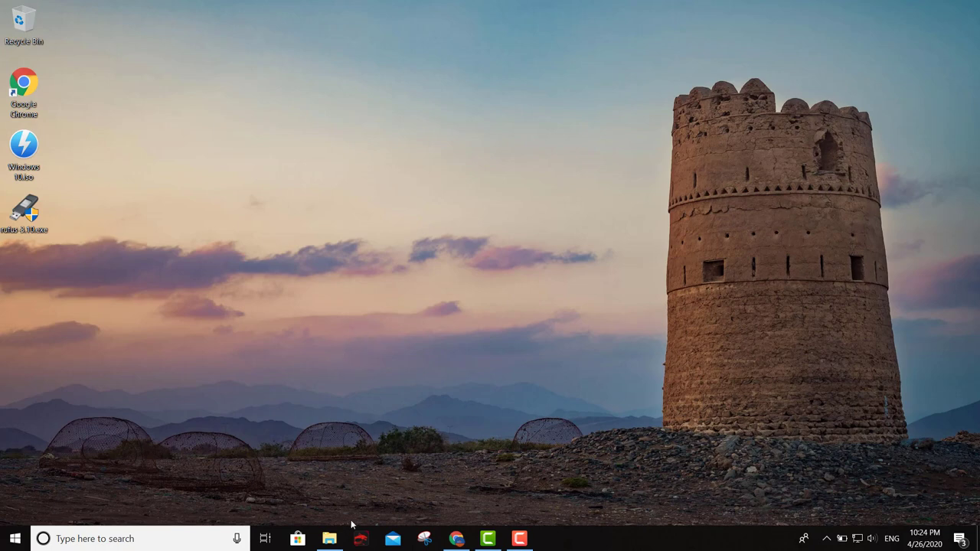
Check the USB drive D: under This PC in File Explorer, and return to the desktop to view the ISO file.
left_click(331, 538)
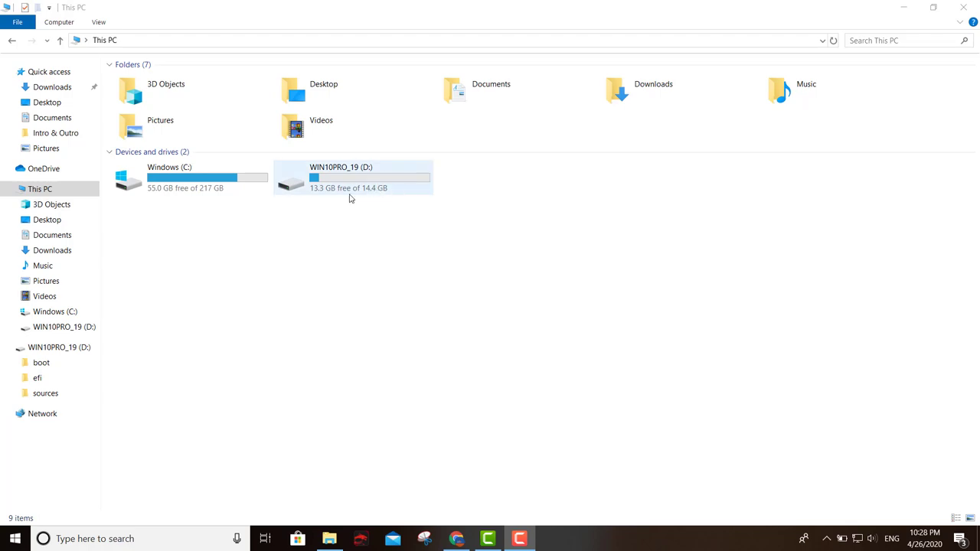
left_click(903, 7)
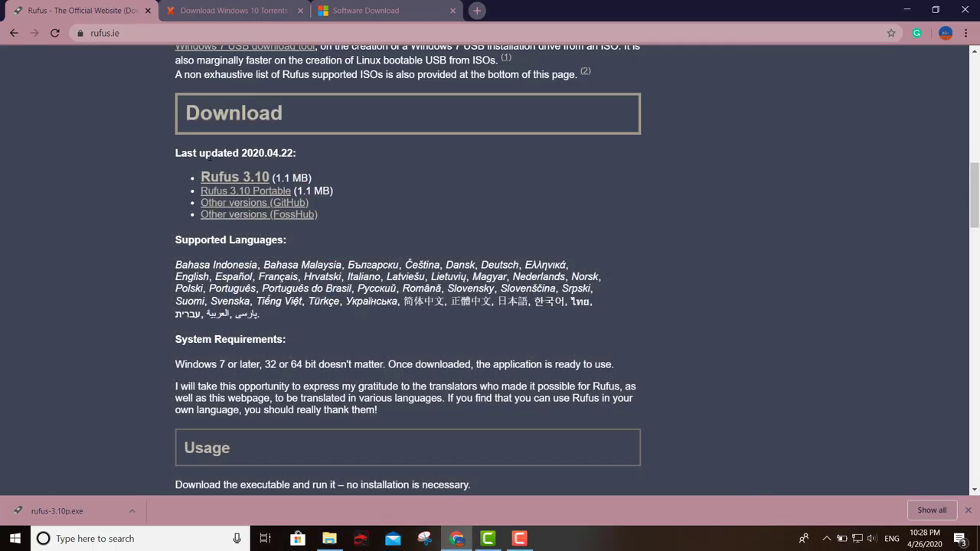
left_click(907, 9)
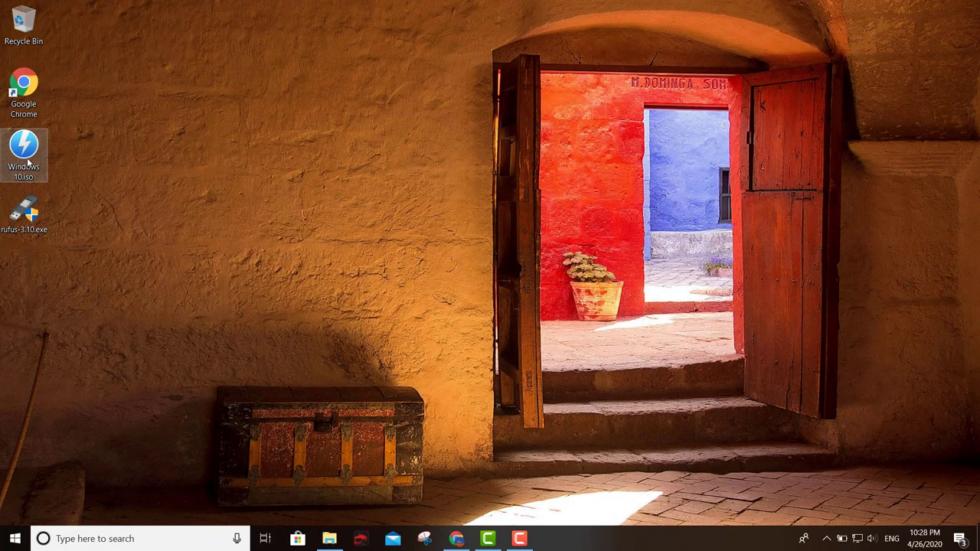
Switch back to Chrome and look over the 1337x search results for Windows 10.
left_click(456, 538)
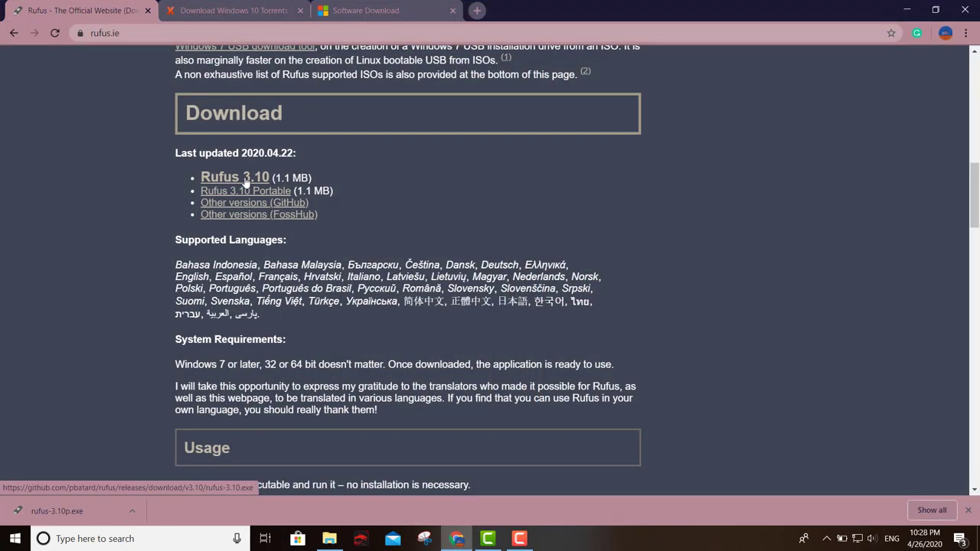
key("ctrl+Tab")
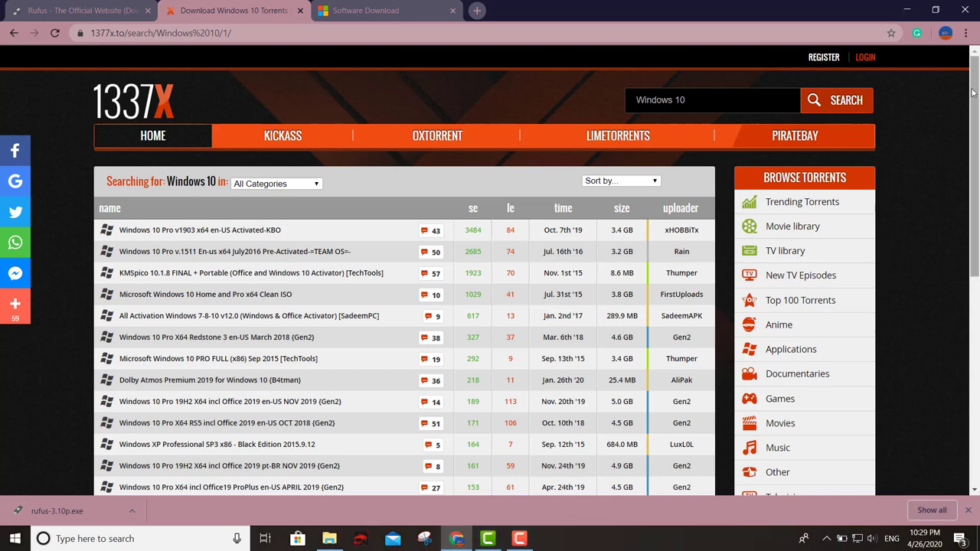
mouse_move(974, 94)
left_mouse_down()
mouse_move(974, 138)
mouse_move(973, 101)
left_mouse_up()
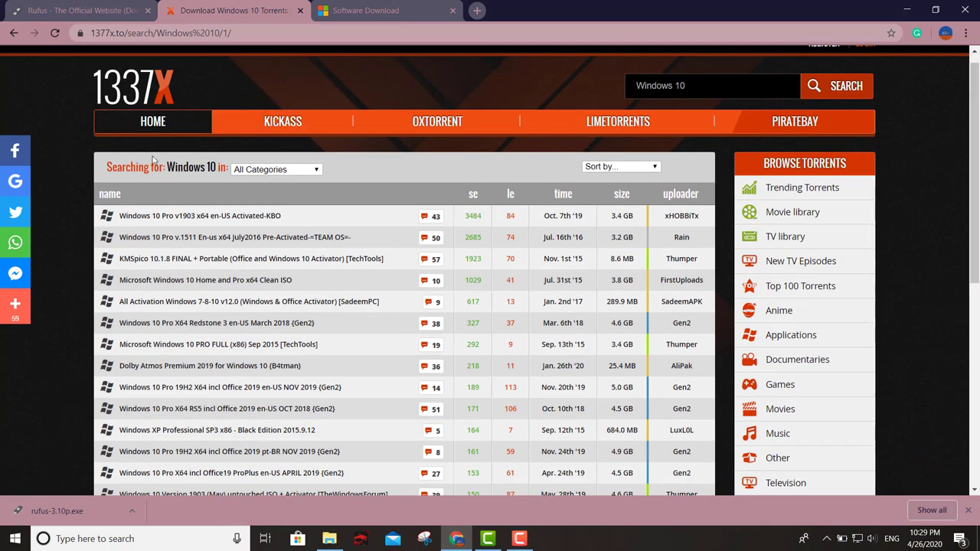
View the Windows 10 download page on Microsoft's Software Download site and return to the Windows version overview.
left_click(365, 10)
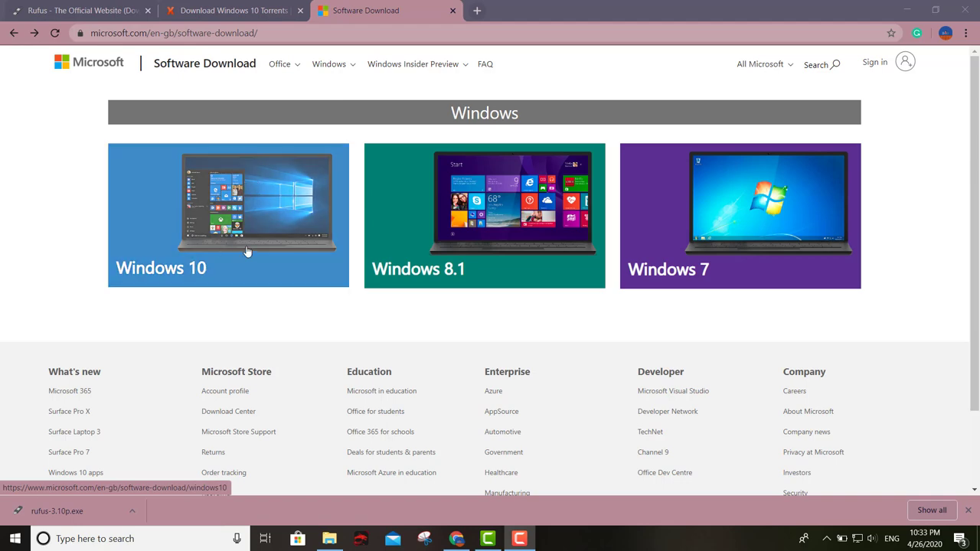
left_click(264, 222)
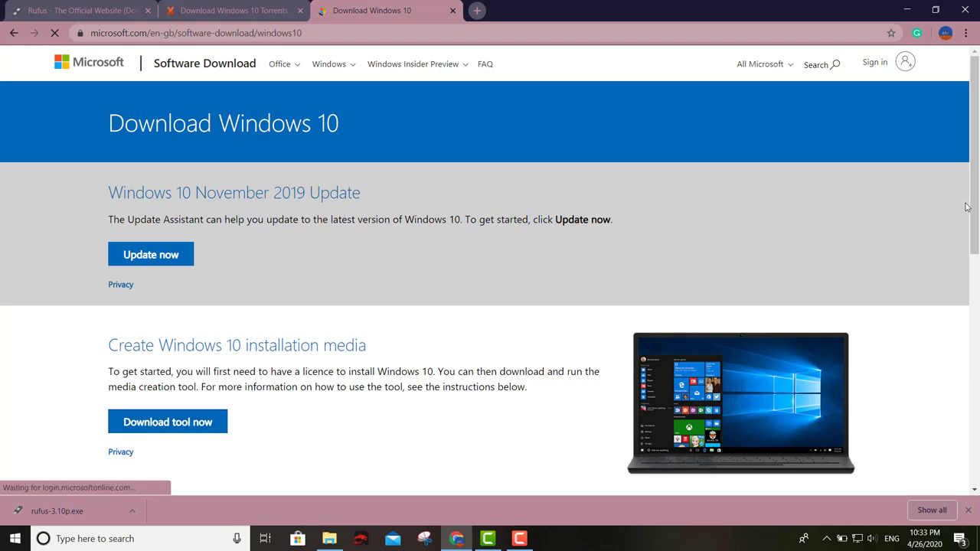
left_click_drag(967, 205, 355, 101)
left_click(14, 32)
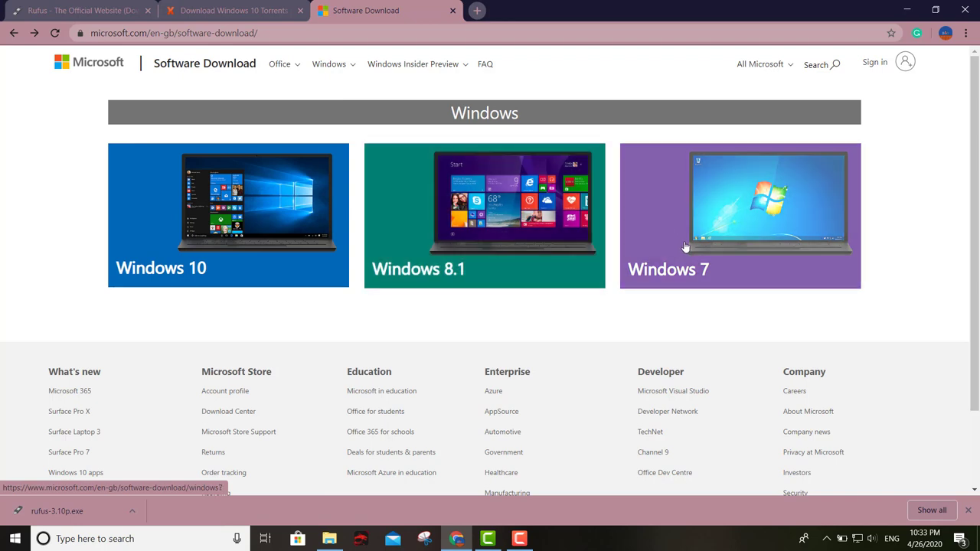
Switch to File Explorer and quick-format the WIN10PRO_19 (D:) USB drive as FAT32 with 8192-byte allocation units.
left_click(329, 539)
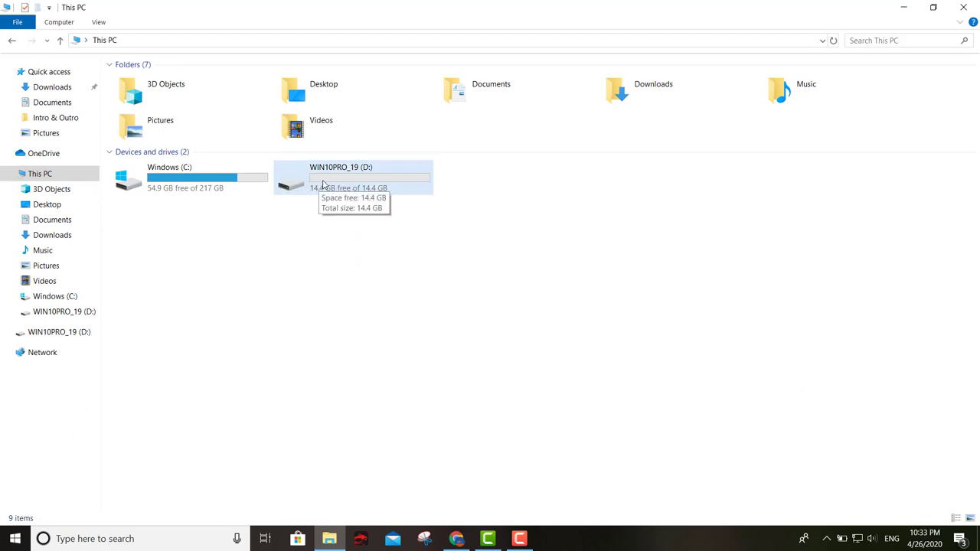
left_click(326, 185)
right_click(323, 181)
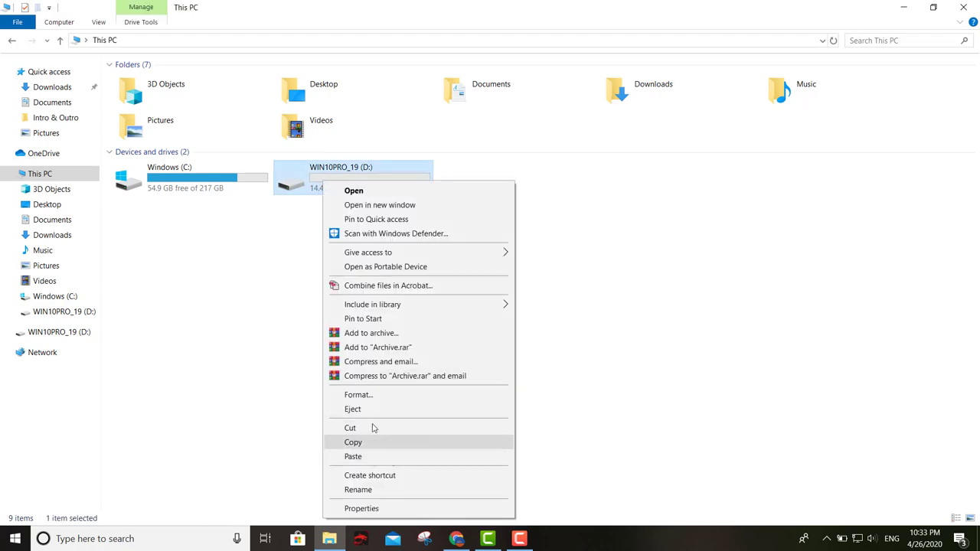
left_click(373, 397)
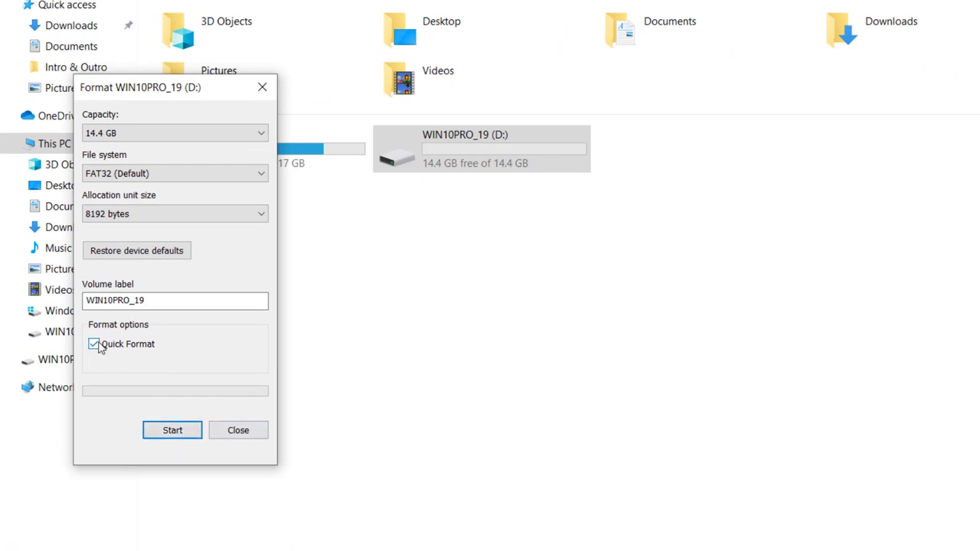
left_click(171, 430)
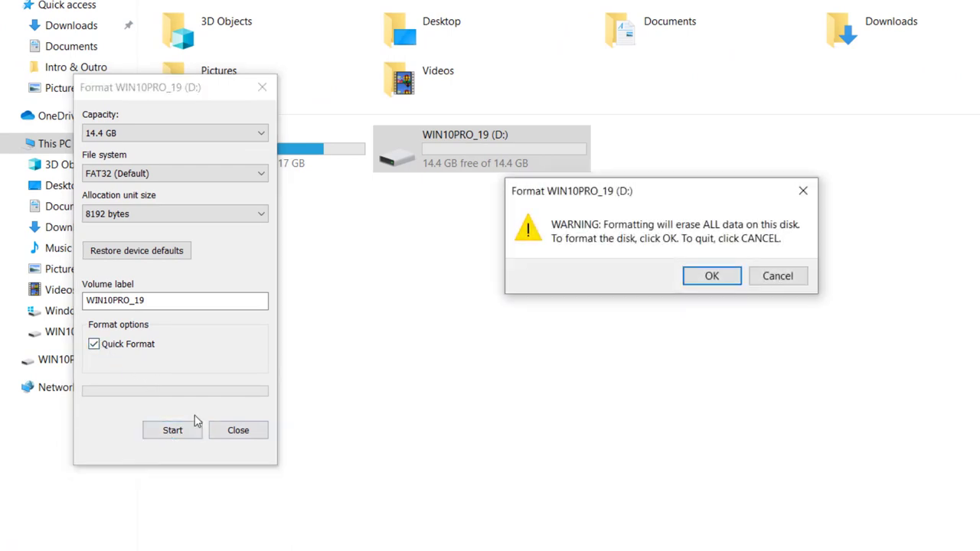
left_click(708, 282)
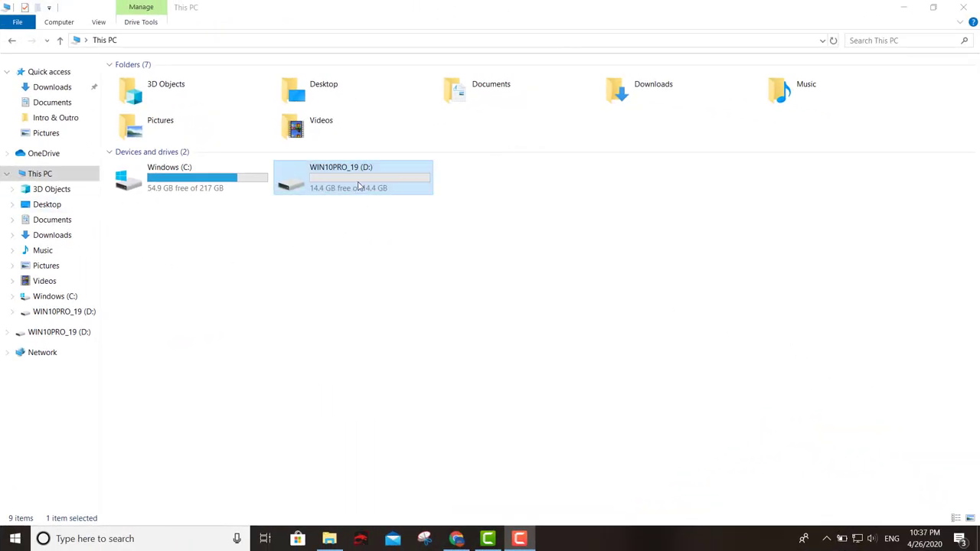
Rename the USB drive D: with the owner's first name.
right_click(330, 174)
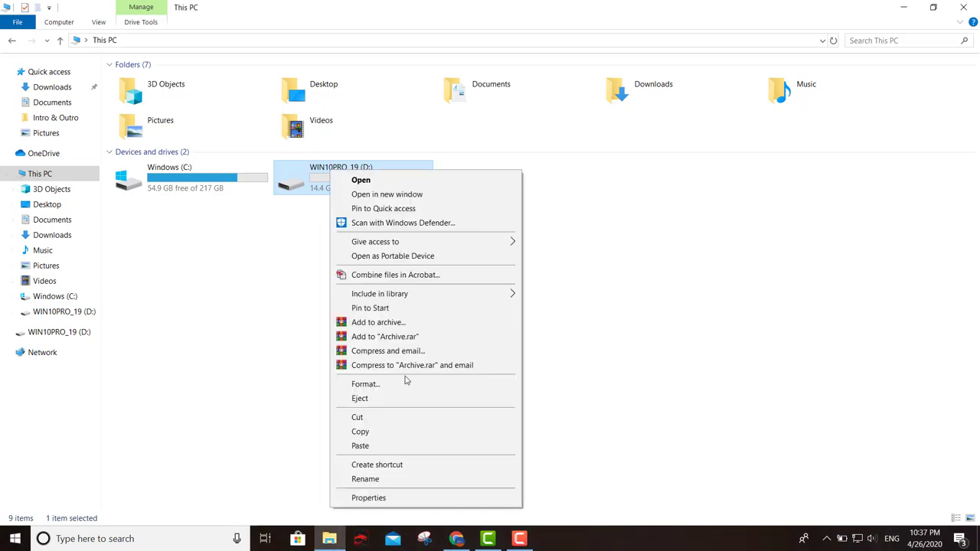
left_click(376, 481)
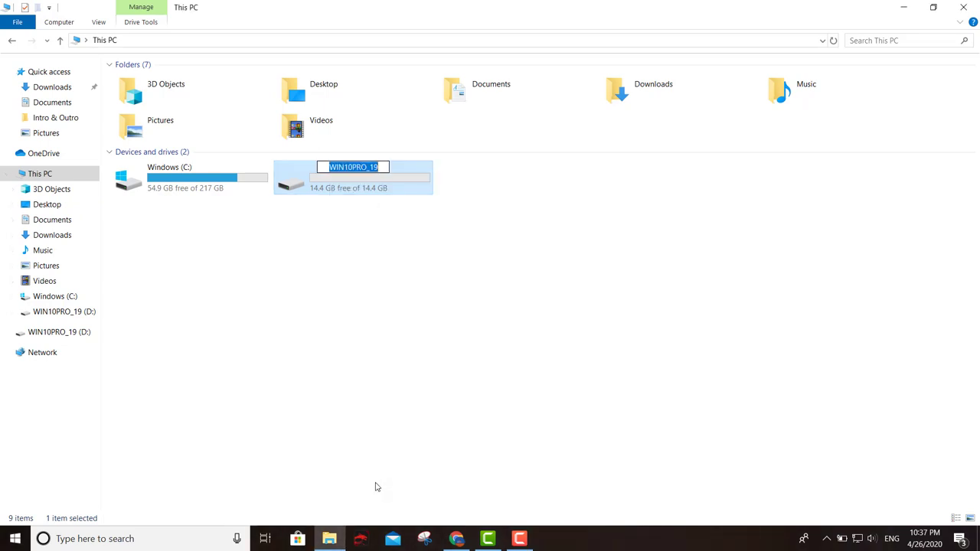
key("BackSpace")
type("Lewis")
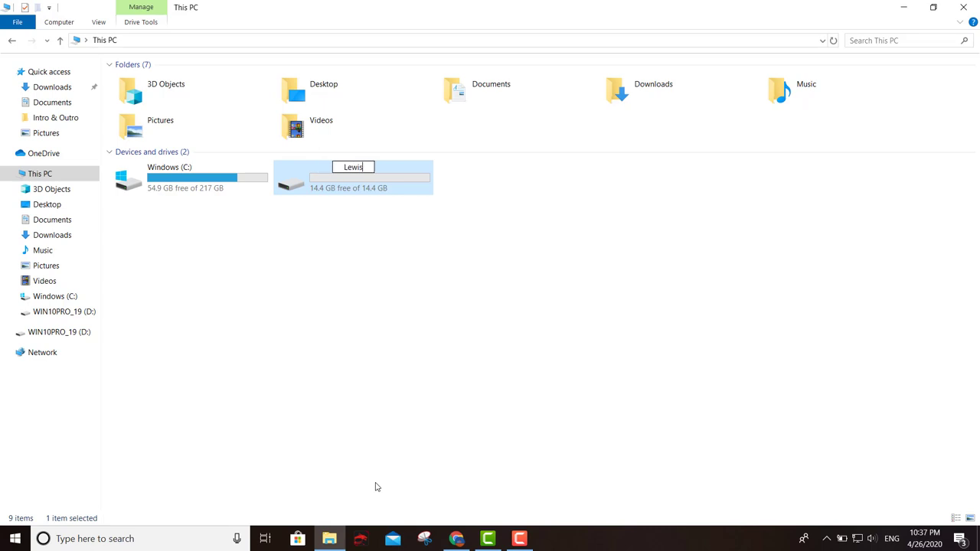
left_click(418, 438)
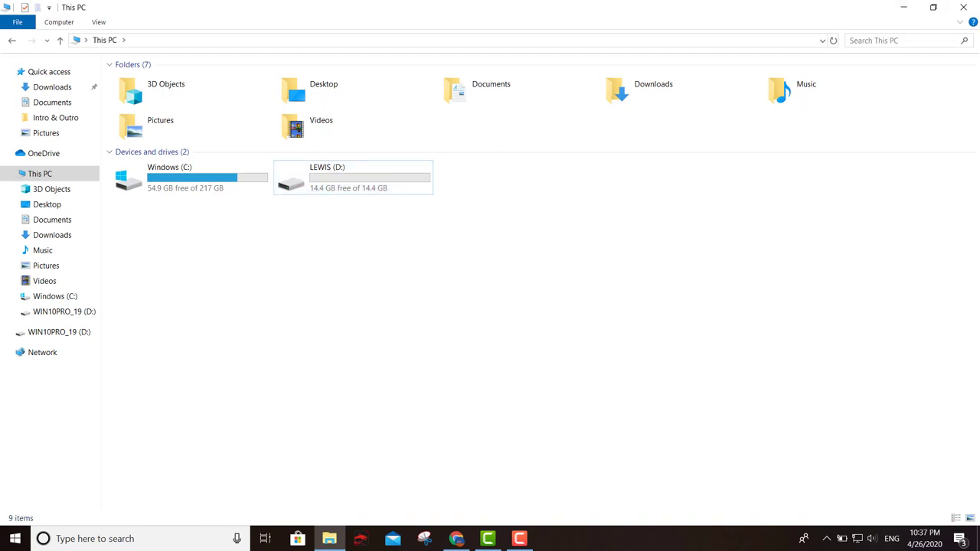
Close File Explorer, minimize Chrome, move the rufus-3.10.exe file to the upper middle of the desktop and launch it.
left_click(967, 8)
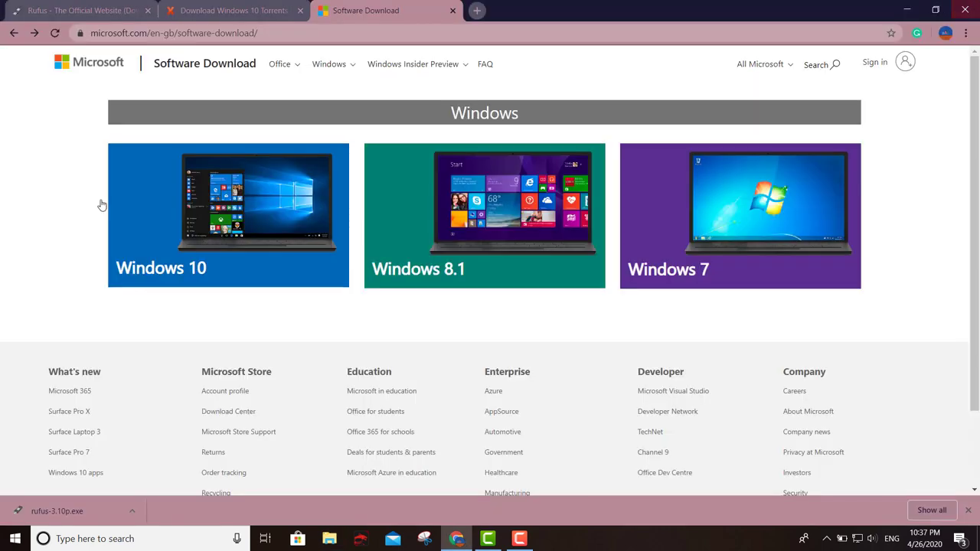
left_click(904, 9)
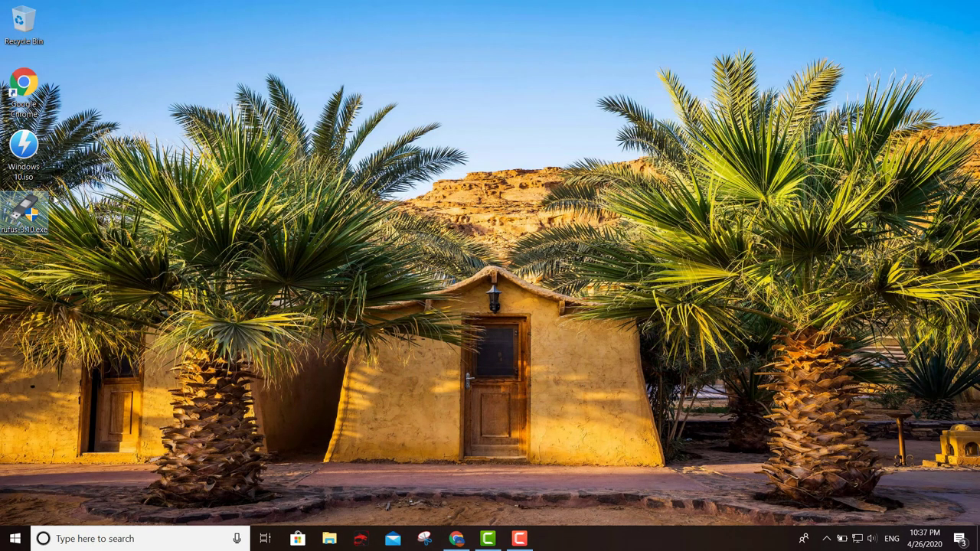
left_click_drag(25, 208, 414, 91)
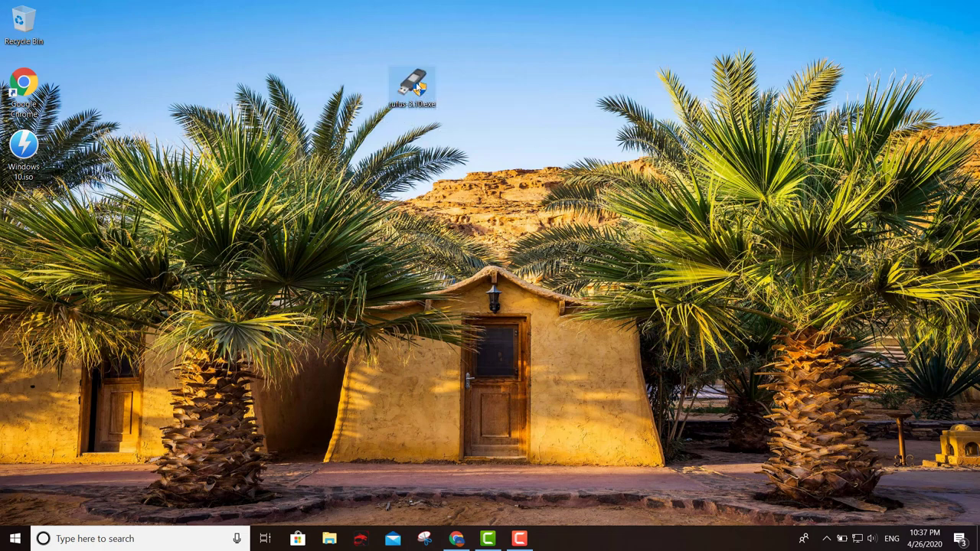
right_click(417, 89)
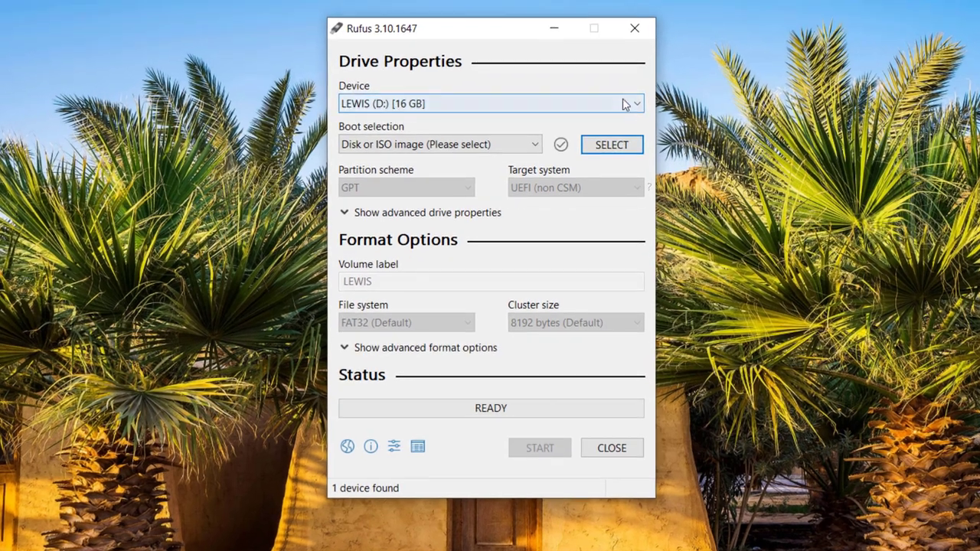
Keep the 16 GB USB drive D: as the device and load Windows 10.iso from the Desktop as the boot image.
left_click(636, 105)
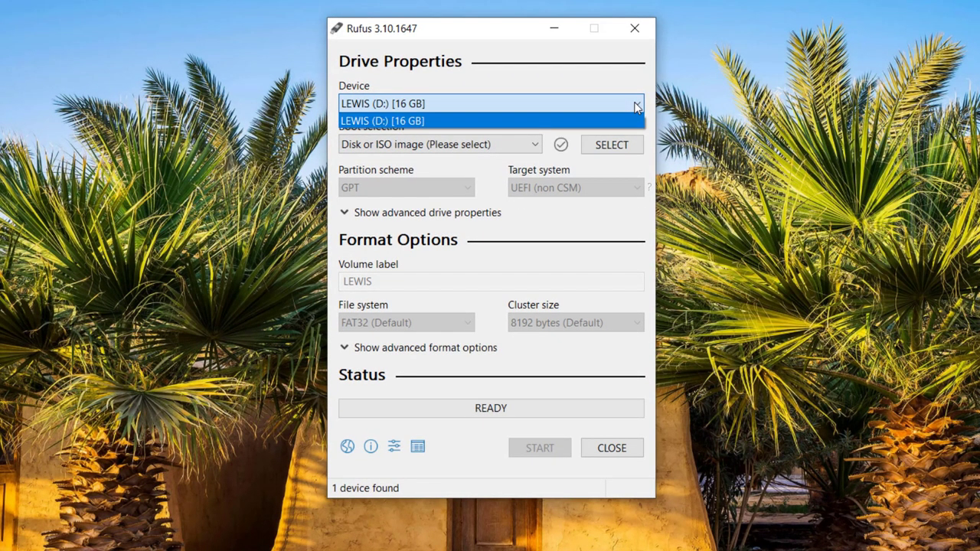
left_click(636, 107)
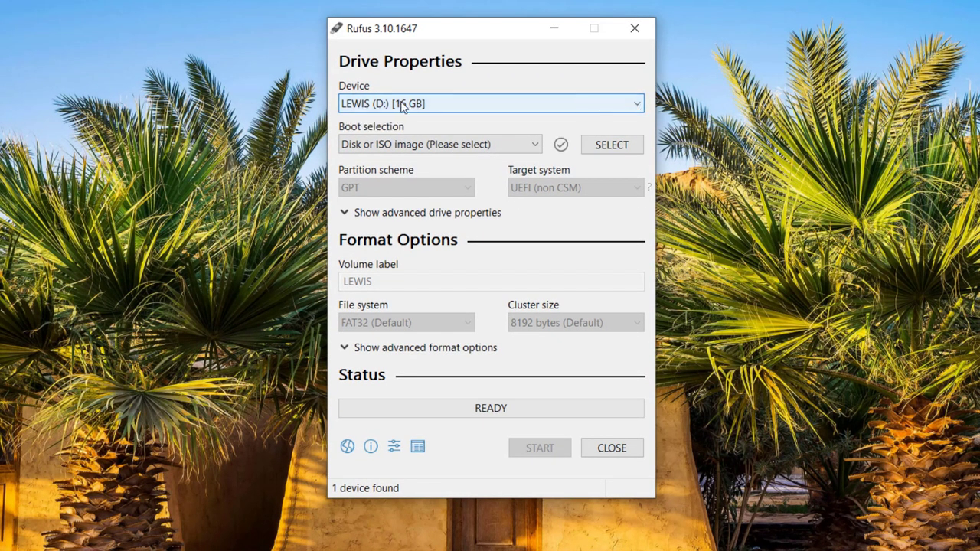
left_click(612, 145)
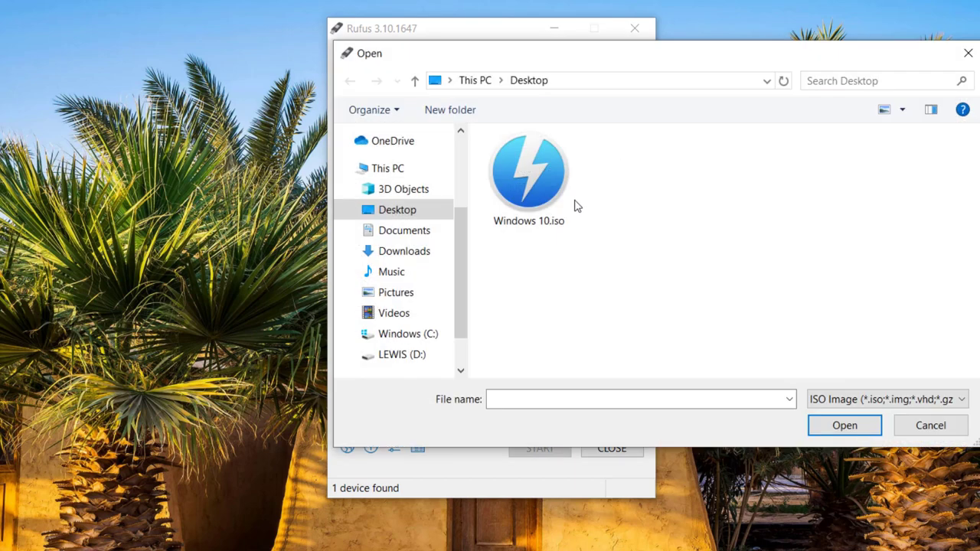
double_click(537, 184)
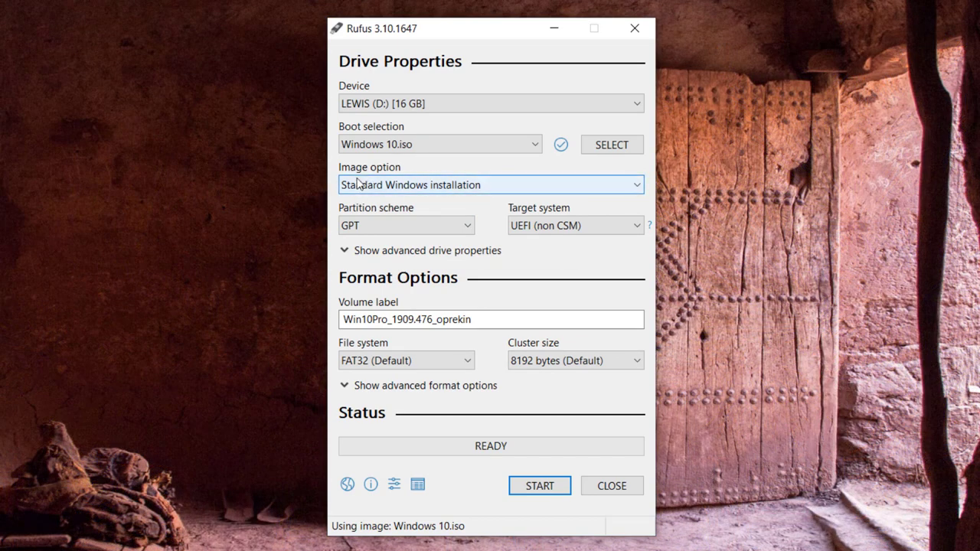
Keep Standard Windows installation as the image option and set the partition scheme to MBR.
left_click(632, 192)
left_click(633, 193)
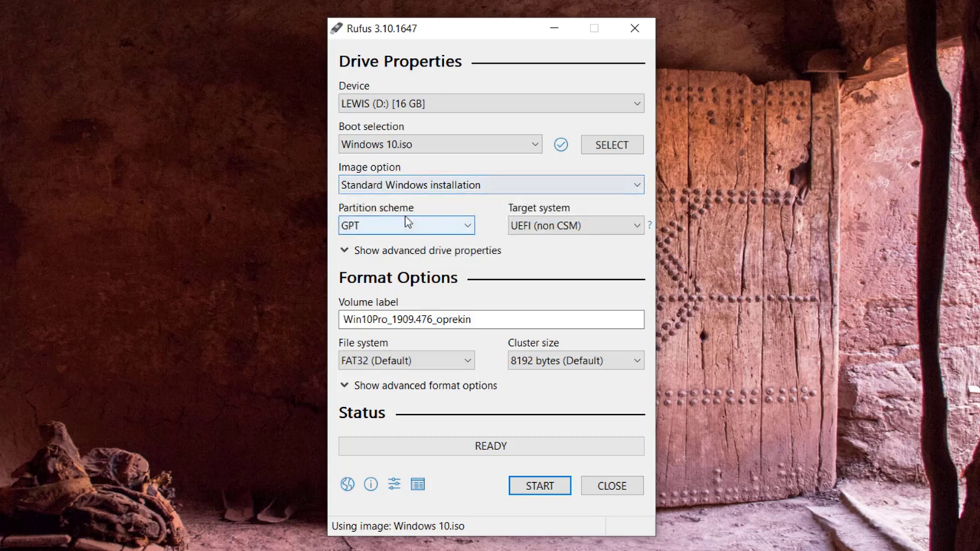
left_click(465, 228)
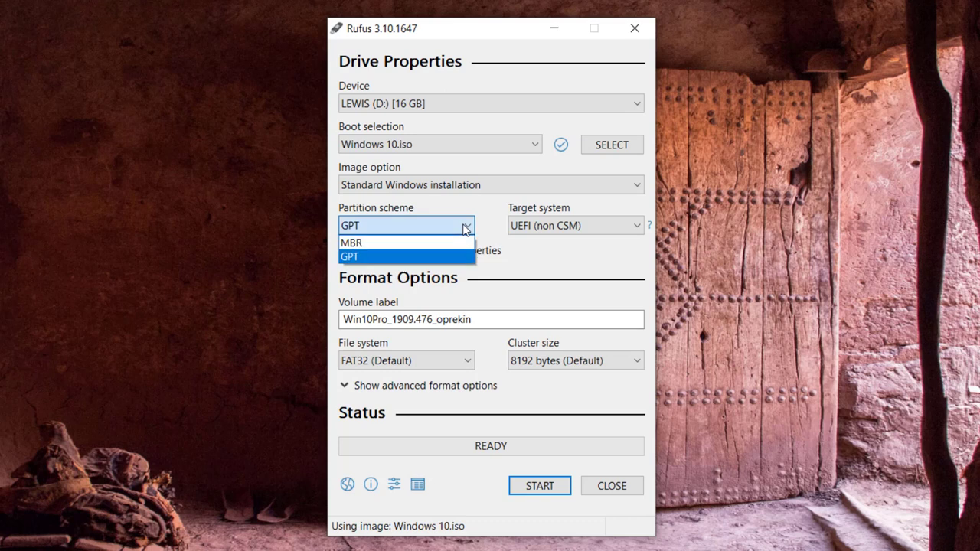
left_click(465, 228)
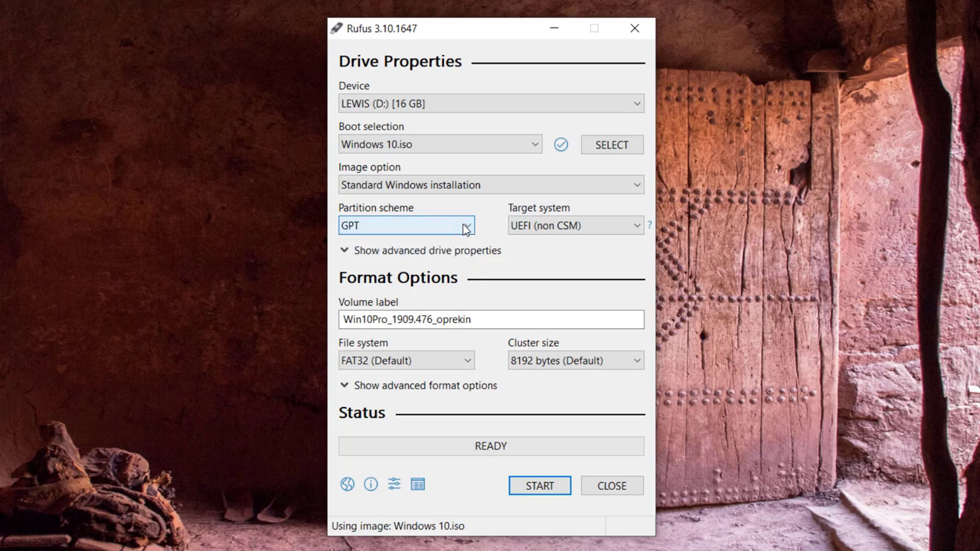
left_click(464, 226)
left_click(422, 243)
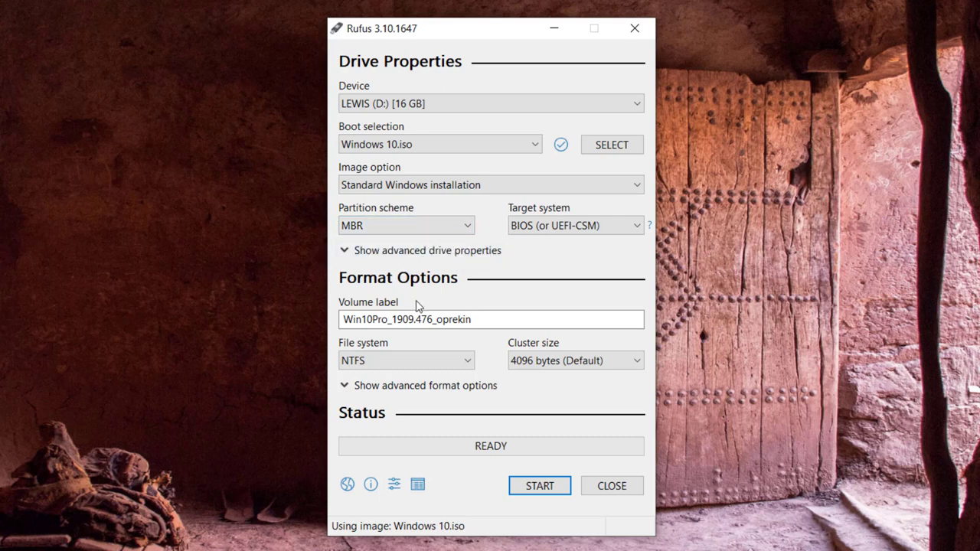
Change the partition scheme to GPT for the UEFI (non CSM) target system.
left_click(467, 227)
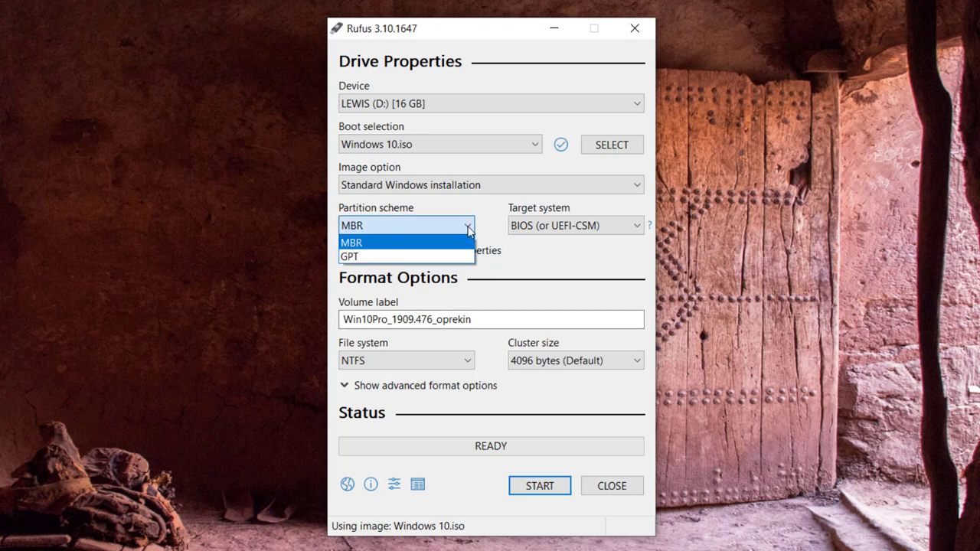
left_click(385, 263)
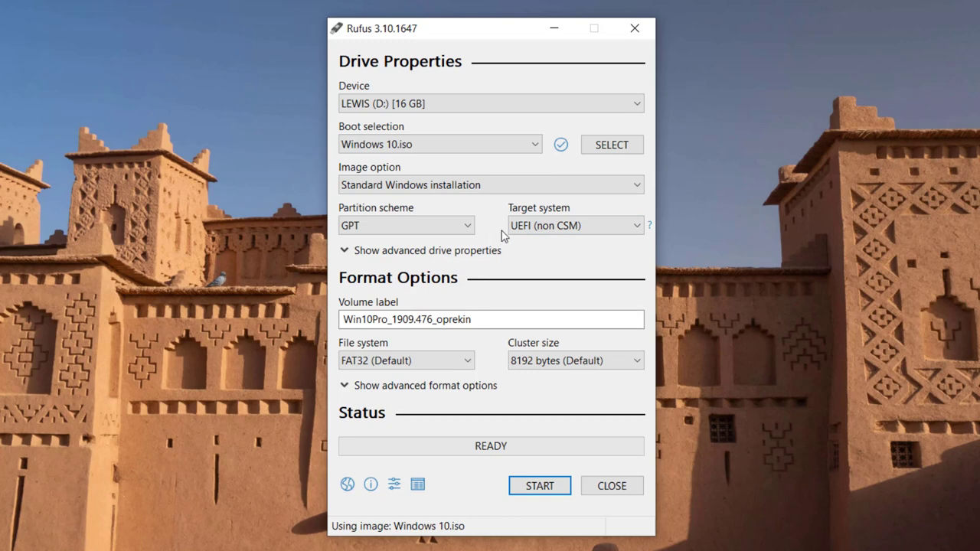
left_click(467, 228)
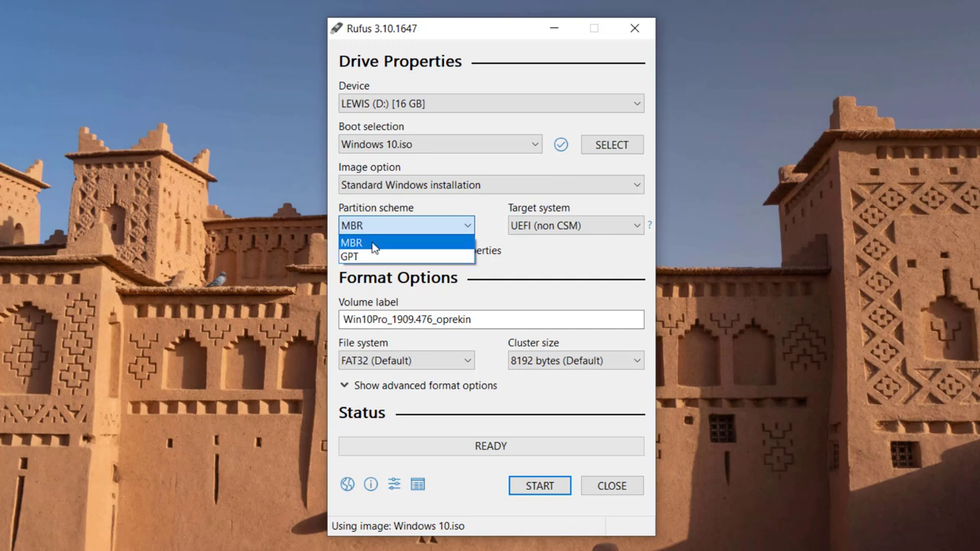
left_click(373, 246)
left_click(466, 228)
left_click(387, 258)
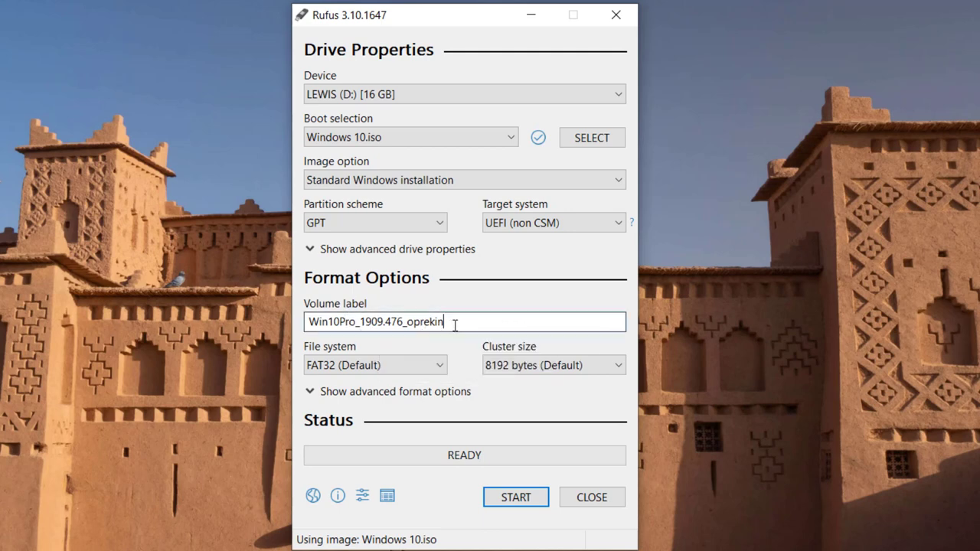
Keep the volume label Win10Pro_1909.476_oprekin, start writing the image to the USB drive and accept the erasure of all its data.
left_click_drag(453, 322, 289, 322)
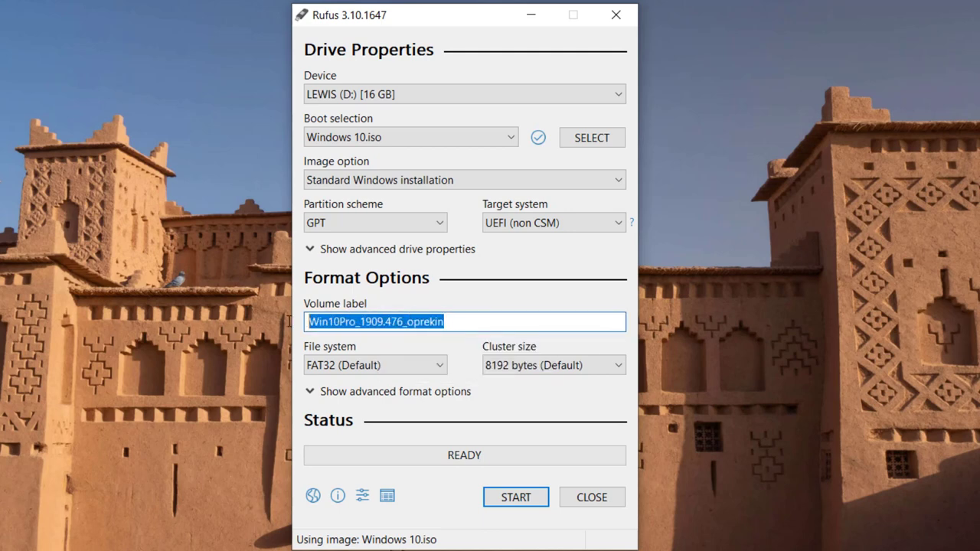
left_click(509, 499)
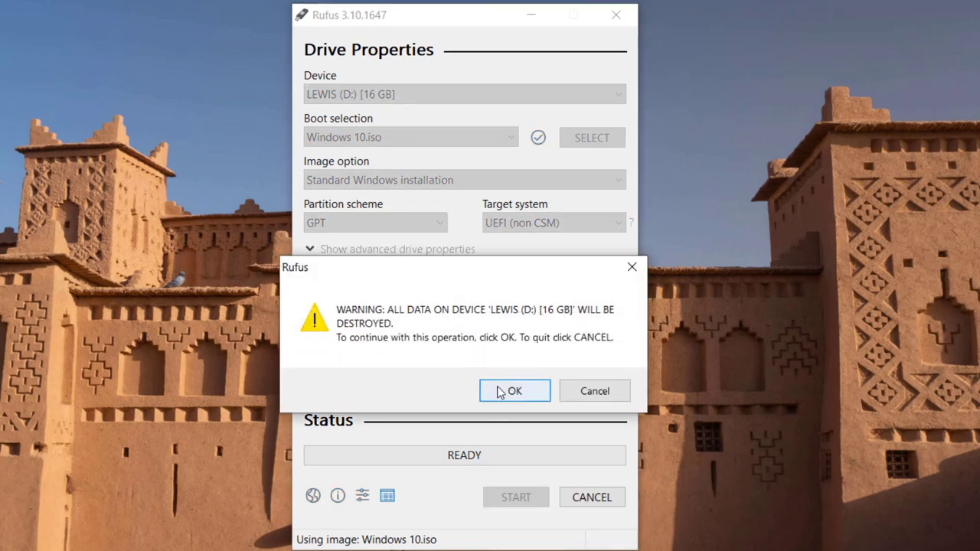
left_click(511, 393)
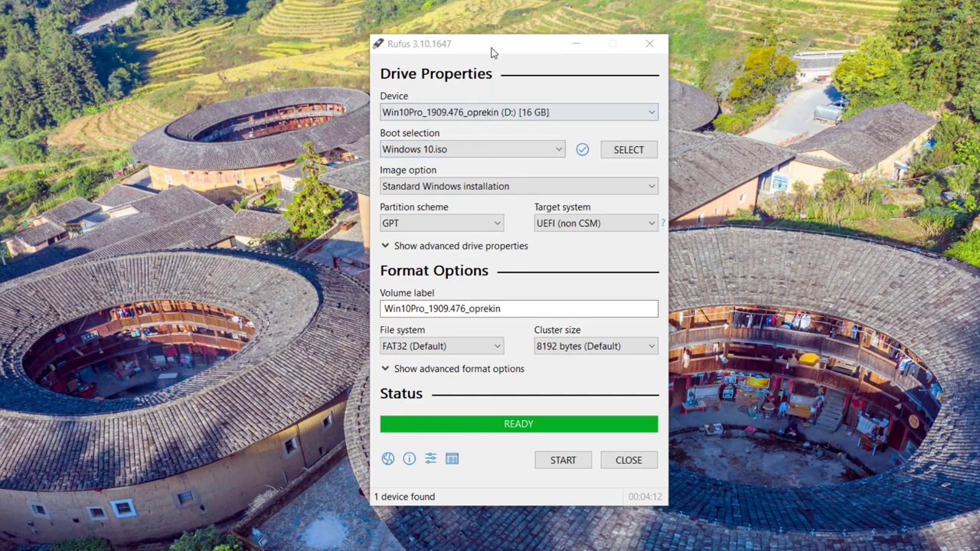
left_click_drag(492, 47, 511, 91)
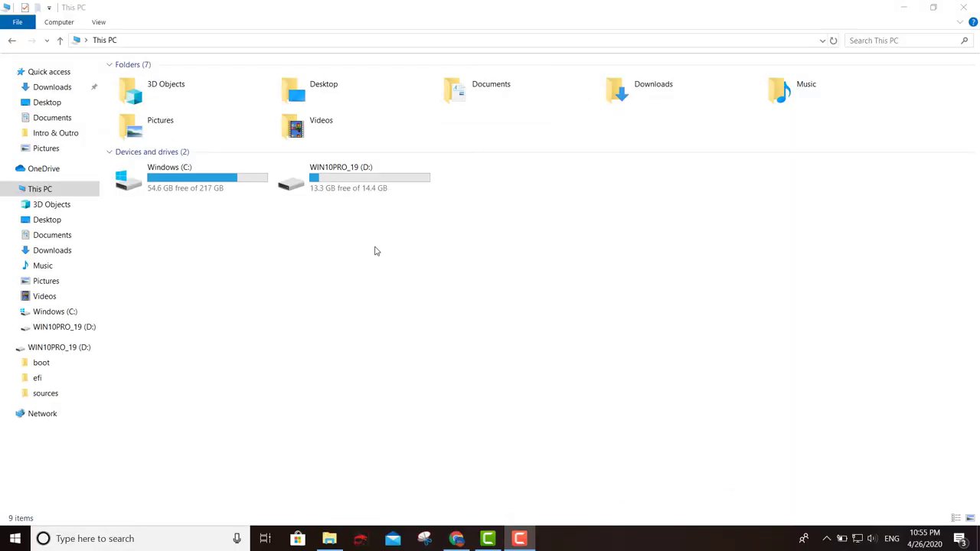
Switch to File Explorer, examine the files on the WIN10PRO_19 (D:) USB drive, return to This PC and minimize the window.
double_click(352, 184)
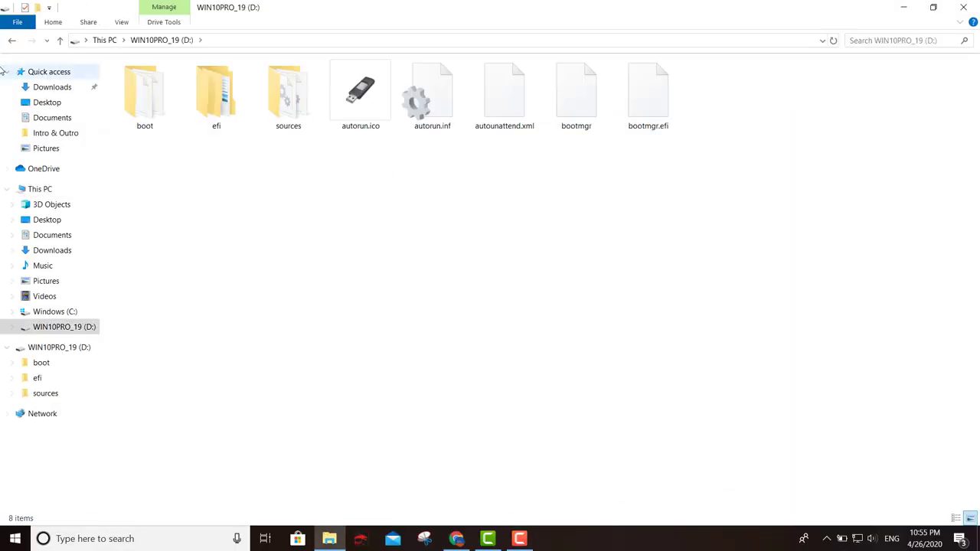
left_click(11, 40)
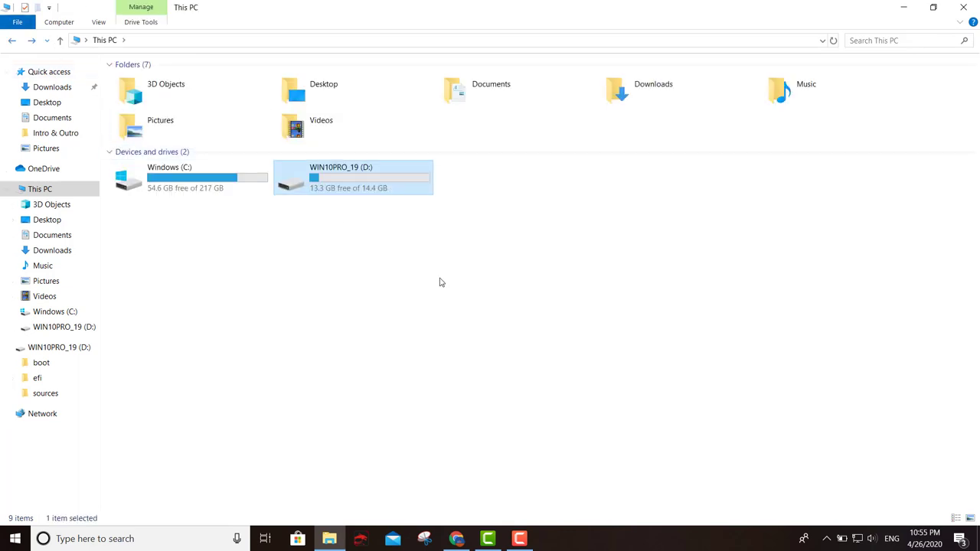
double_click(378, 195)
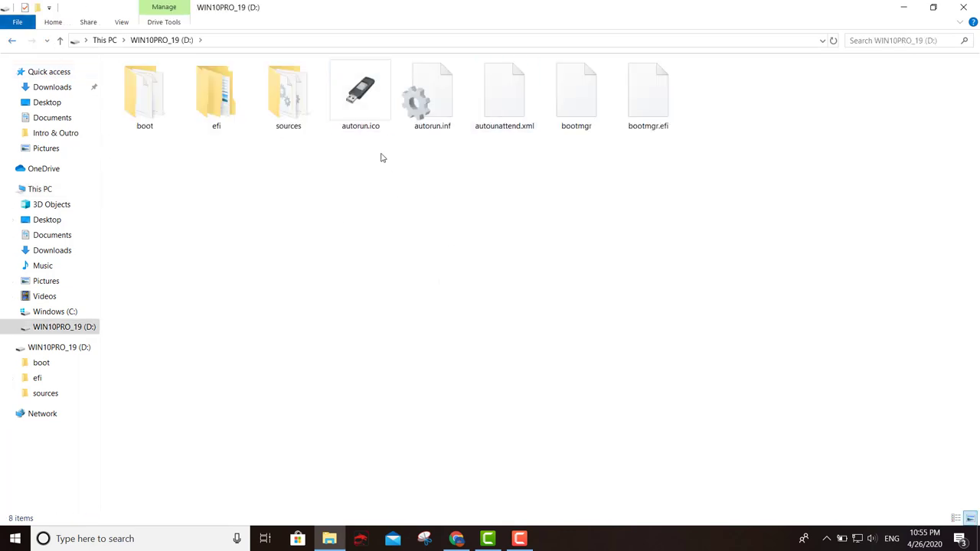
left_click(12, 40)
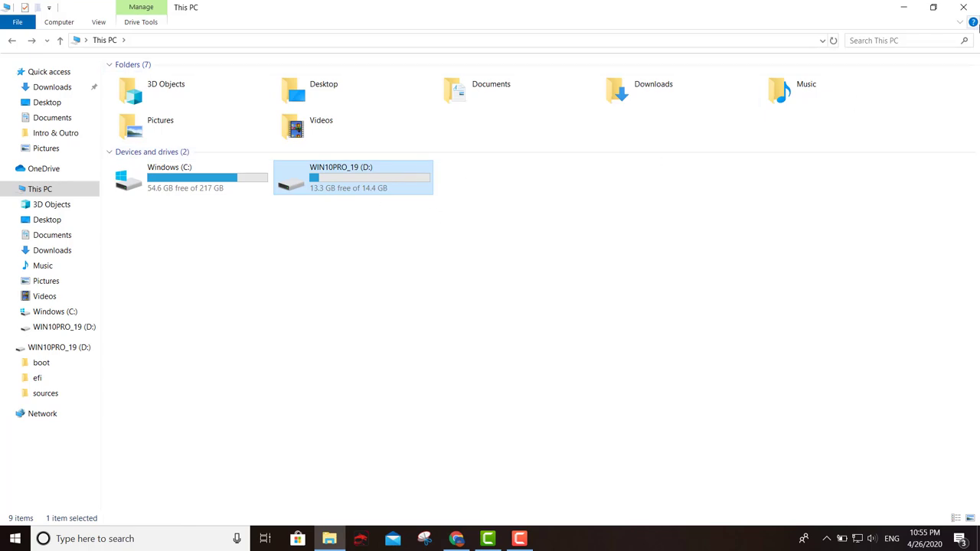
left_click(903, 6)
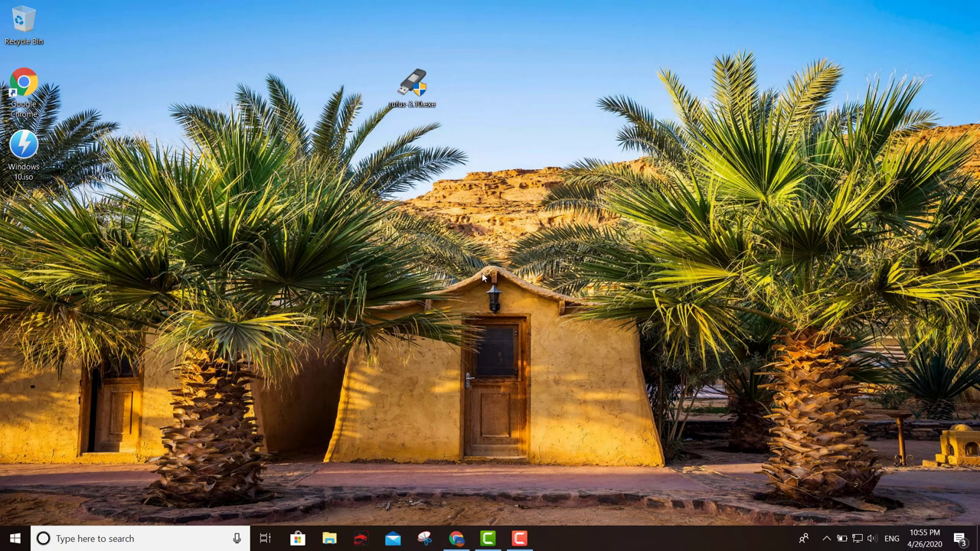